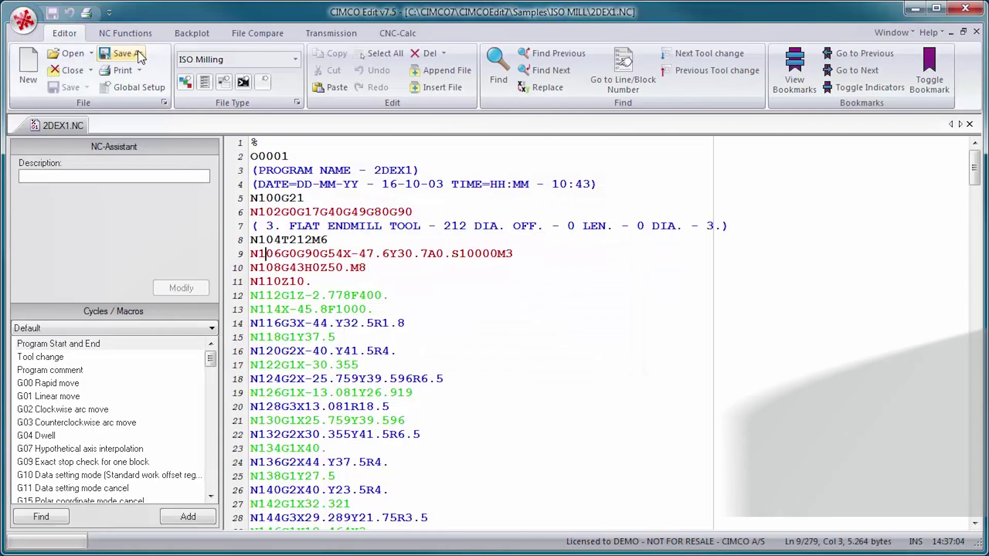
Divide the program's X, Y, Z, I, J, K, F and R values by 25.4 with Simple math functions.
click(125, 33)
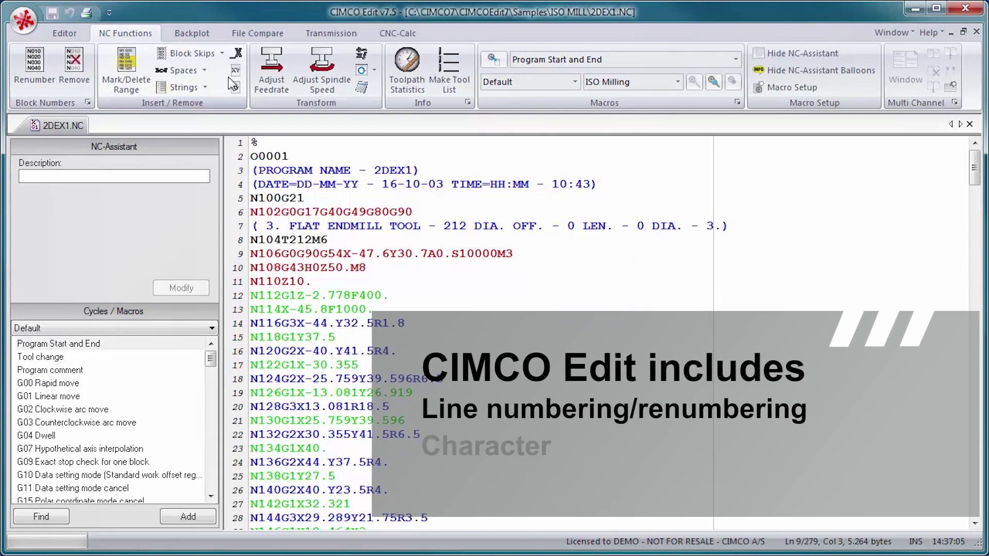
click(360, 69)
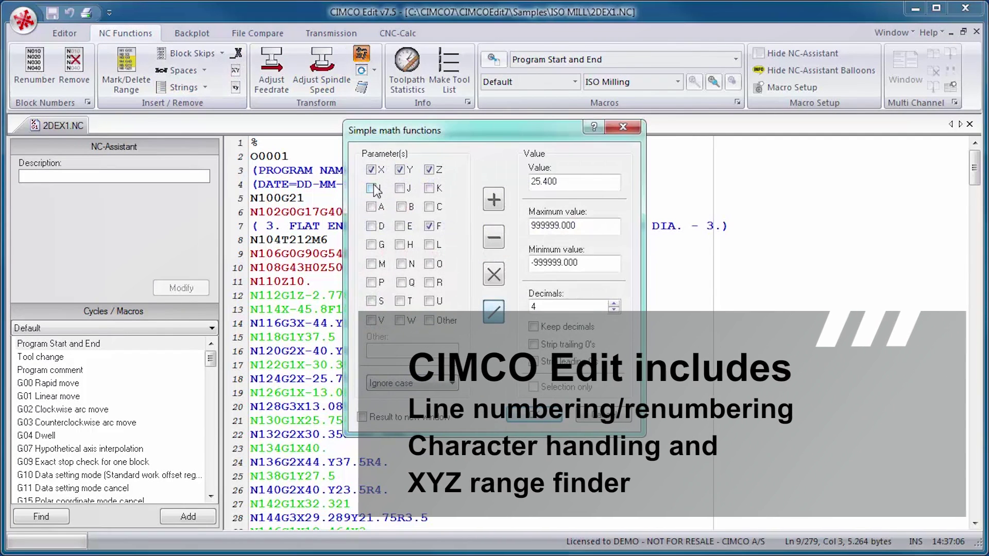
click(431, 188)
click(431, 283)
click(572, 181)
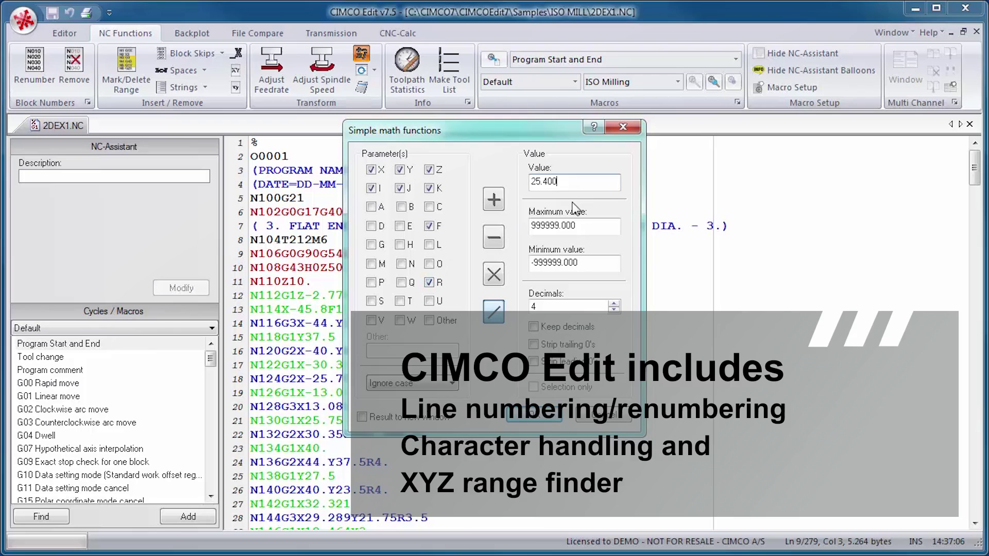
click(536, 415)
scroll(390, 392, down, 8)
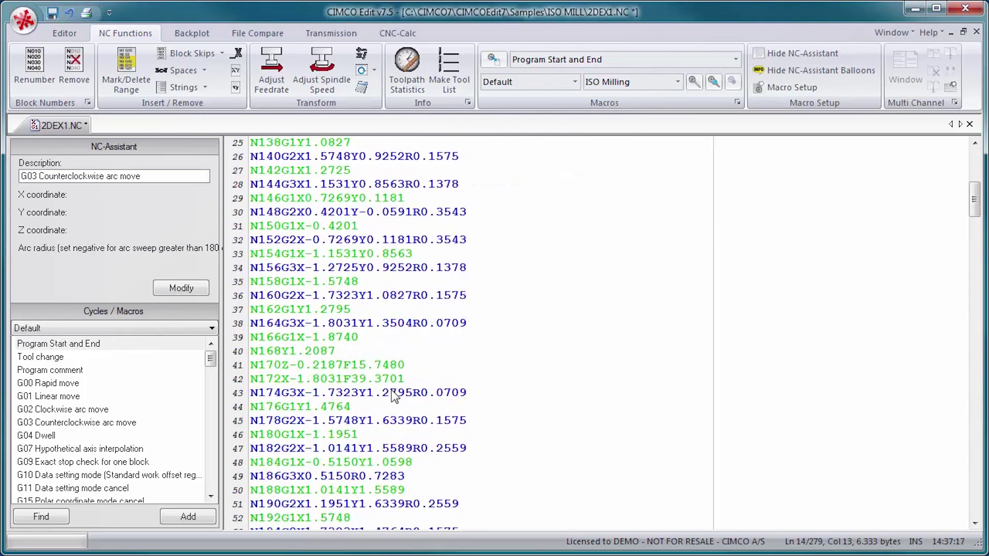
scroll(390, 392, up, 3)
scroll(347, 309, up, 6)
Convert the NC code to Heidenhain format in a new window.
click(376, 74)
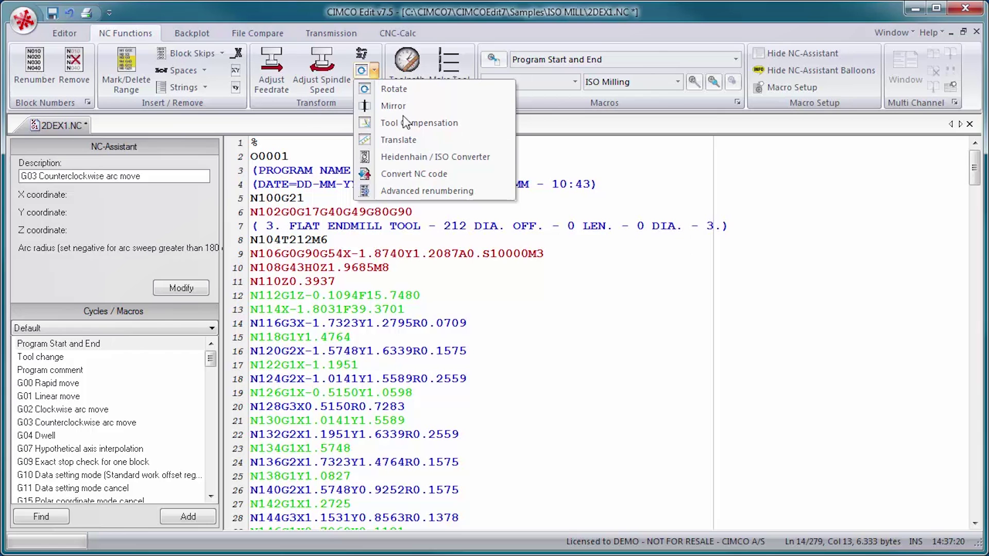
click(414, 174)
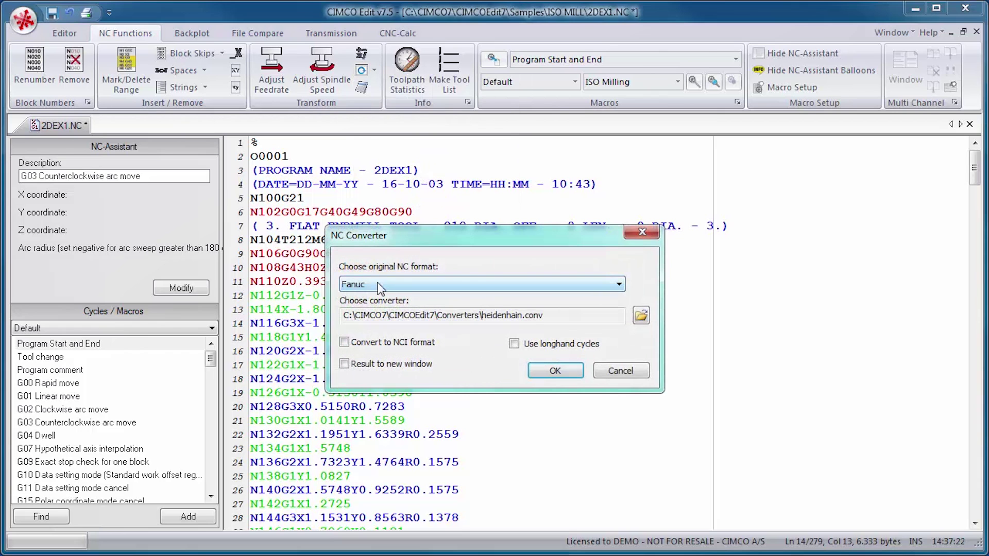
click(551, 374)
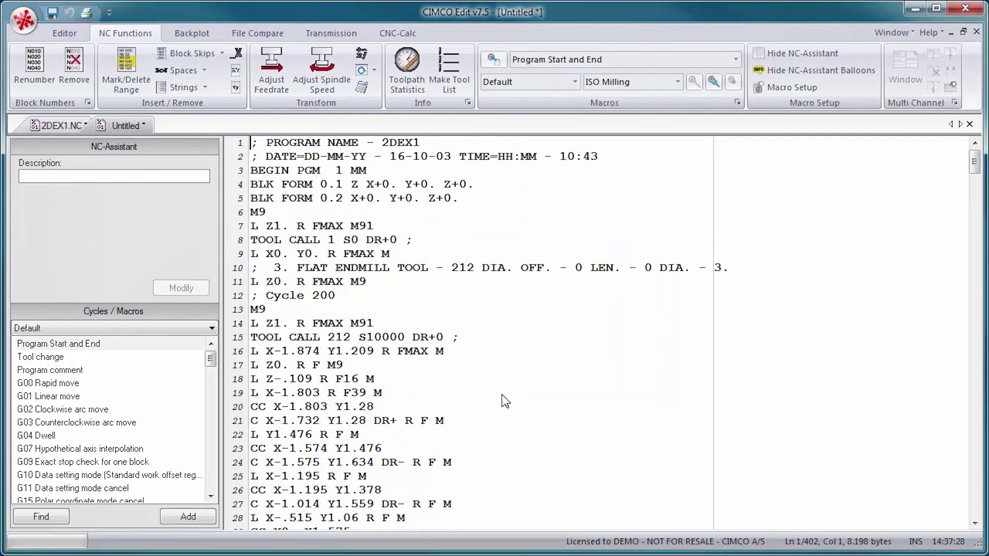
Set the macro control type to Heidenhain and view the toolpath statistics.
click(678, 81)
click(618, 117)
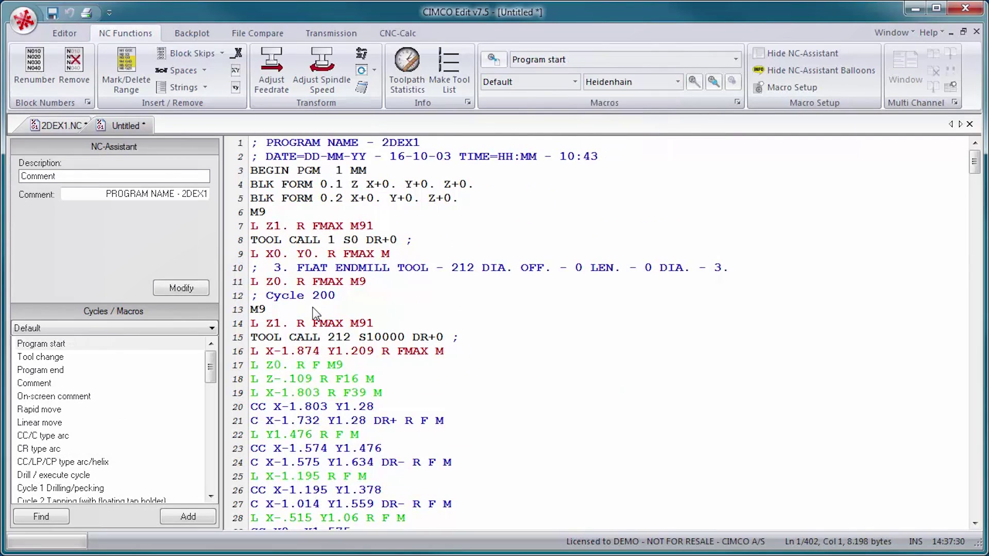
click(408, 71)
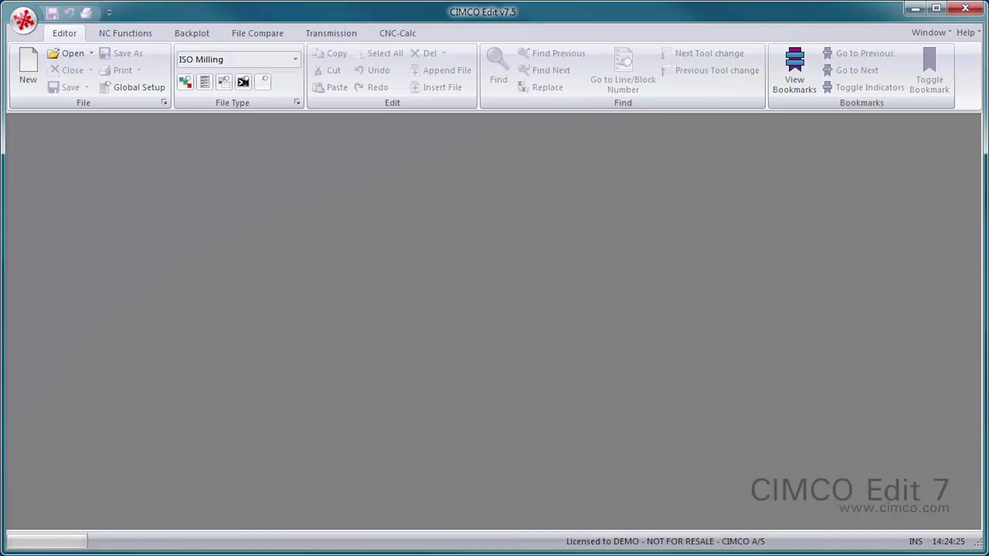
Open 2DEX1.NC, remove its block numbers and renumber the blocks in steps of 10.
click(73, 54)
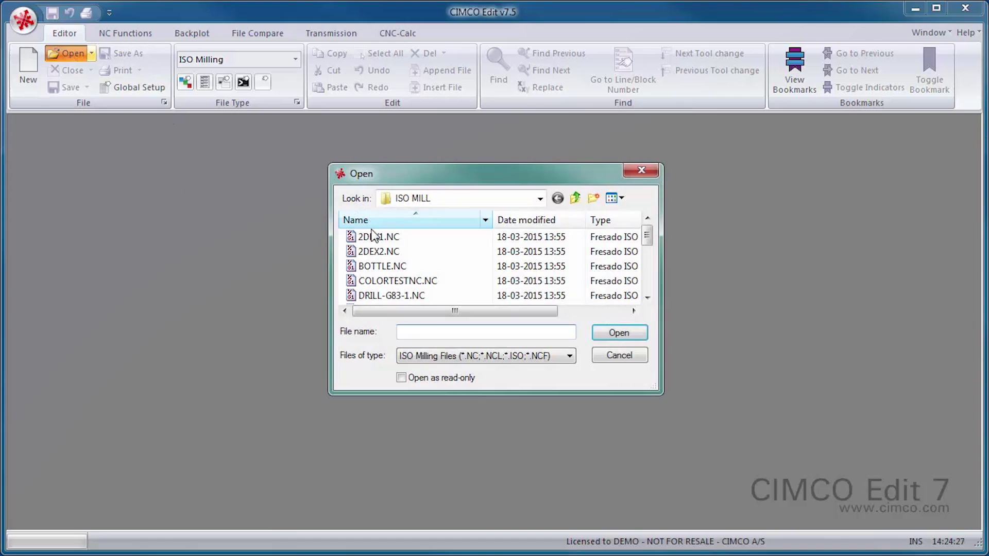
double_click(375, 234)
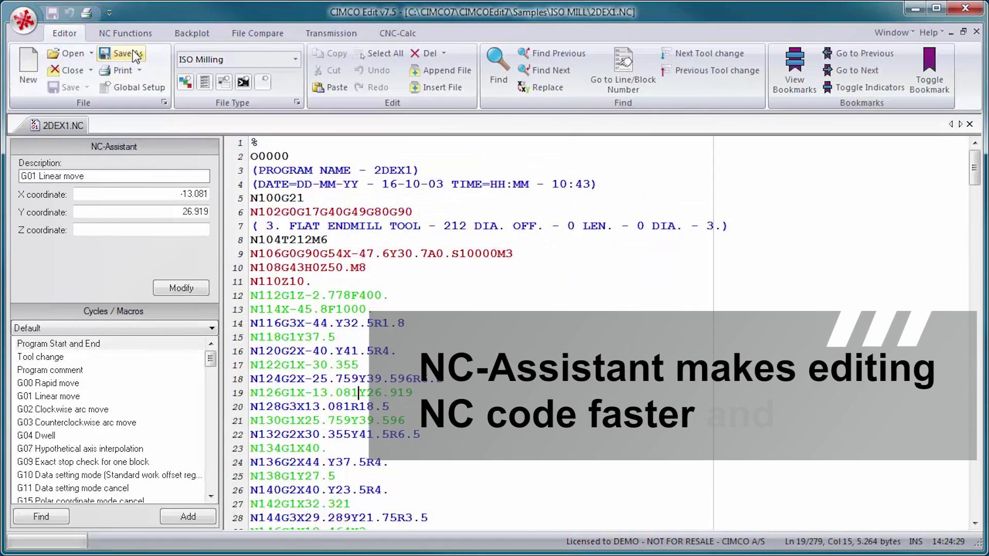
click(126, 33)
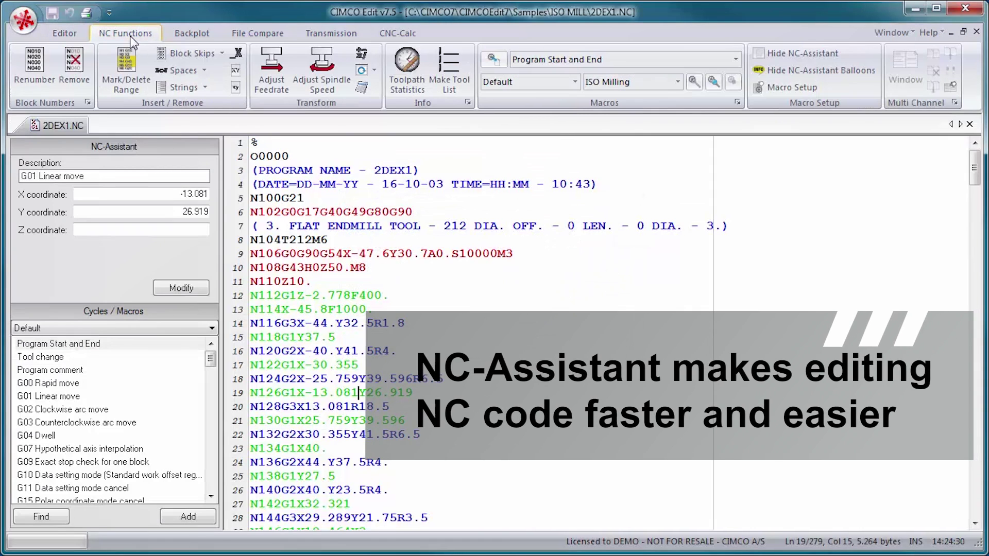
click(73, 65)
click(35, 70)
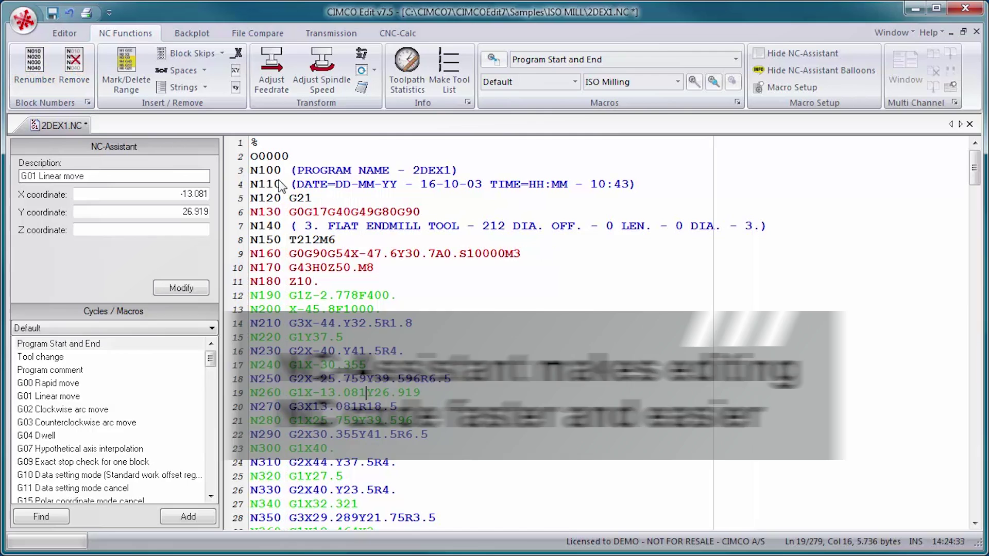
Change block N260's X value to -13.281 and start a new blank program.
click(304, 395)
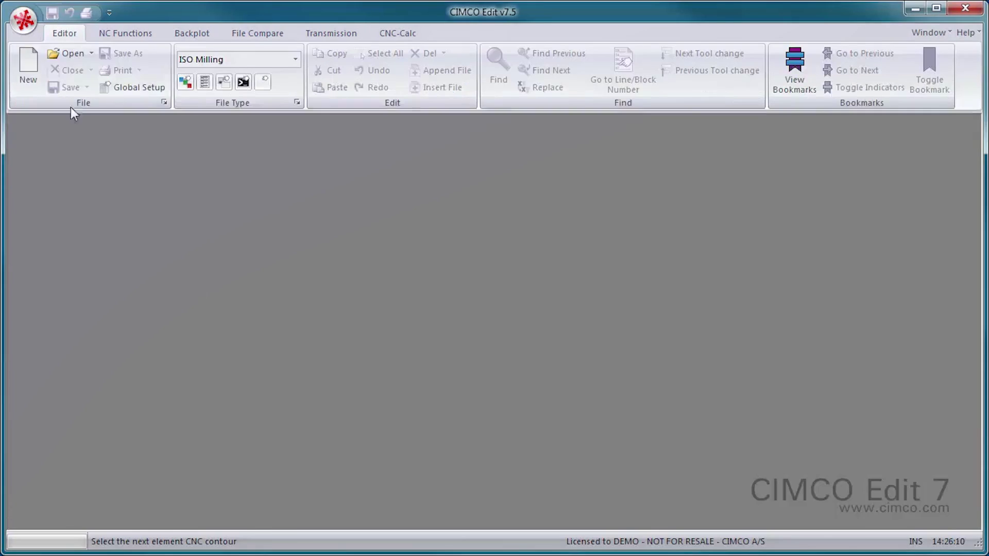
click(28, 69)
Insert a Program Start and End macro with 1000, Test, Flat Mill, 10, 1 and 2000.
click(125, 34)
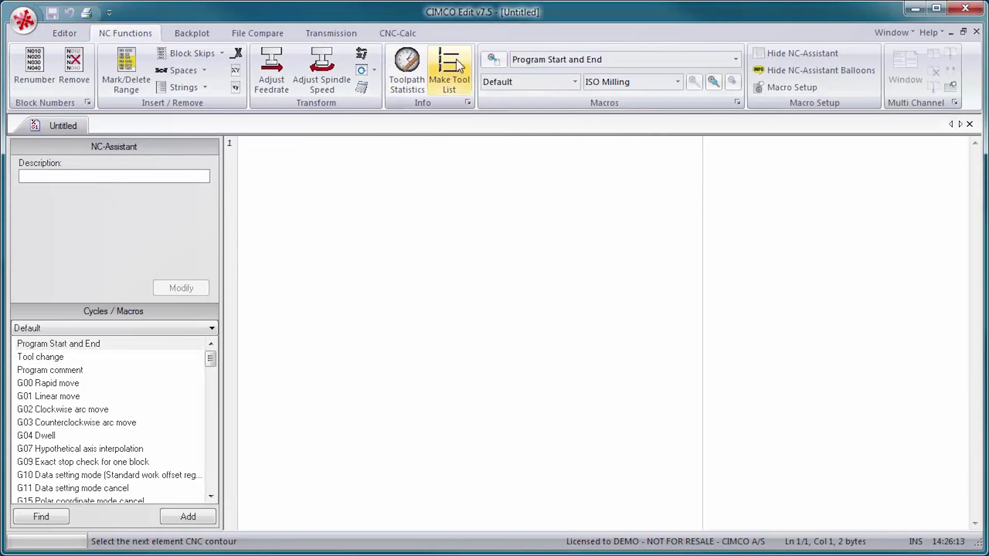
double_click(59, 344)
text(1000)
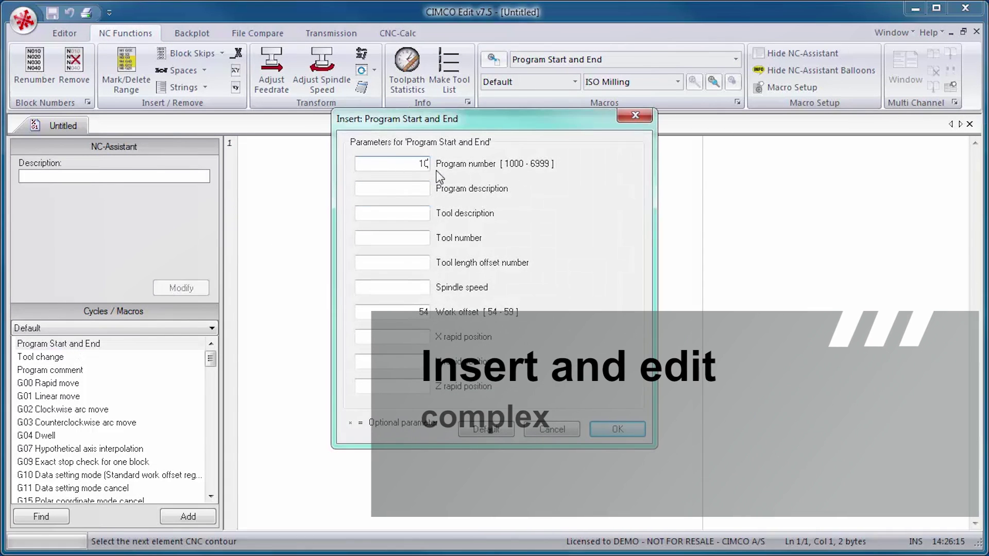
text(T)
key(Tab)
text(Test)
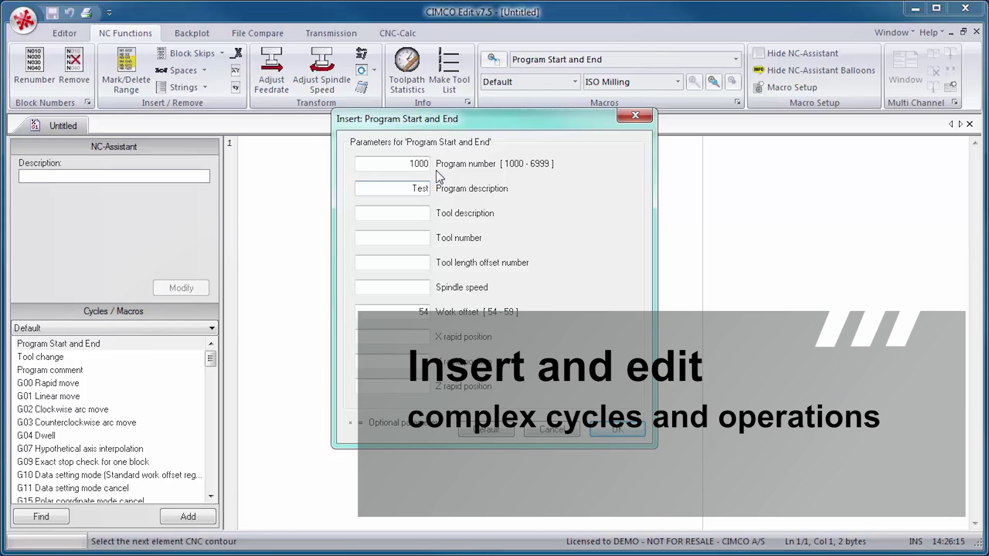
key(Tab)
text(F)
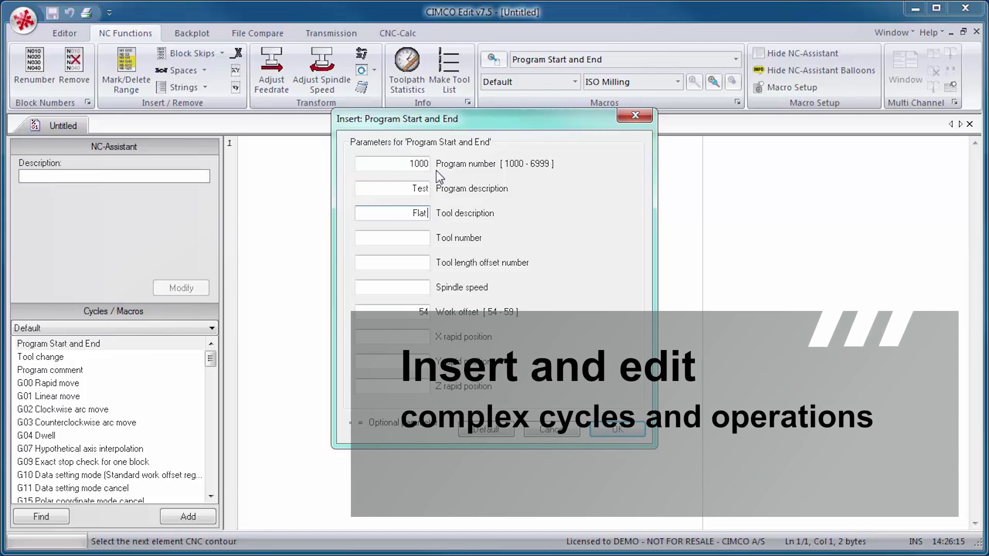
text(lat Mill)
key(Tab)
text(2000)
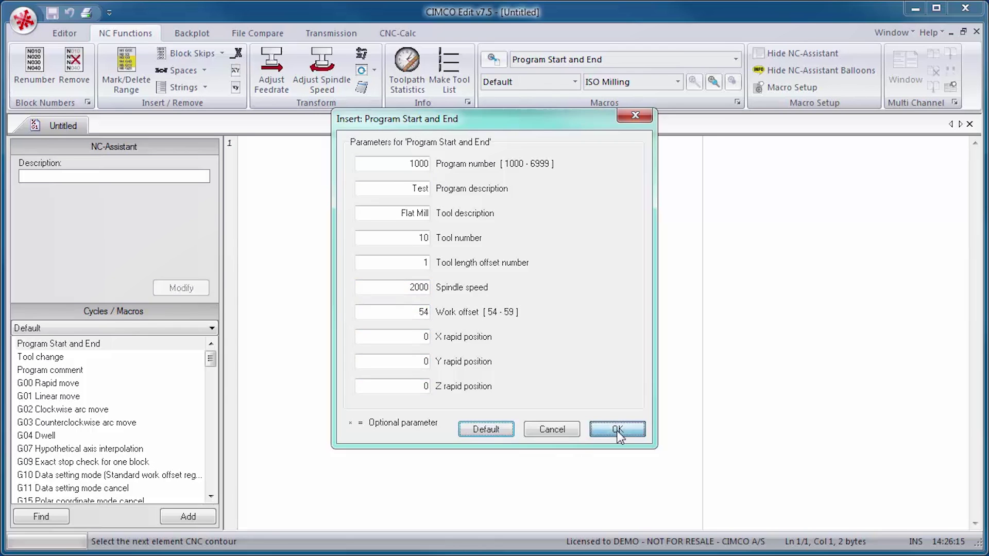
click(618, 430)
Add blank lines and paste the motion code between the start and end blocks.
key(Return)
key(Return)
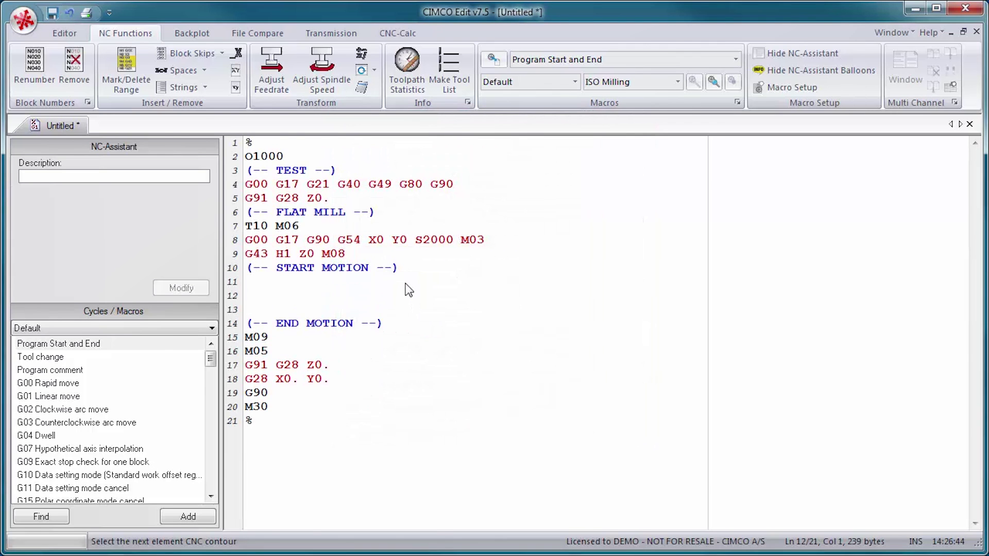
right_click(298, 294)
click(337, 337)
mouse_move(976, 428)
mouse_down()
mouse_move(975, 255)
mouse_move(960, 496)
mouse_up()
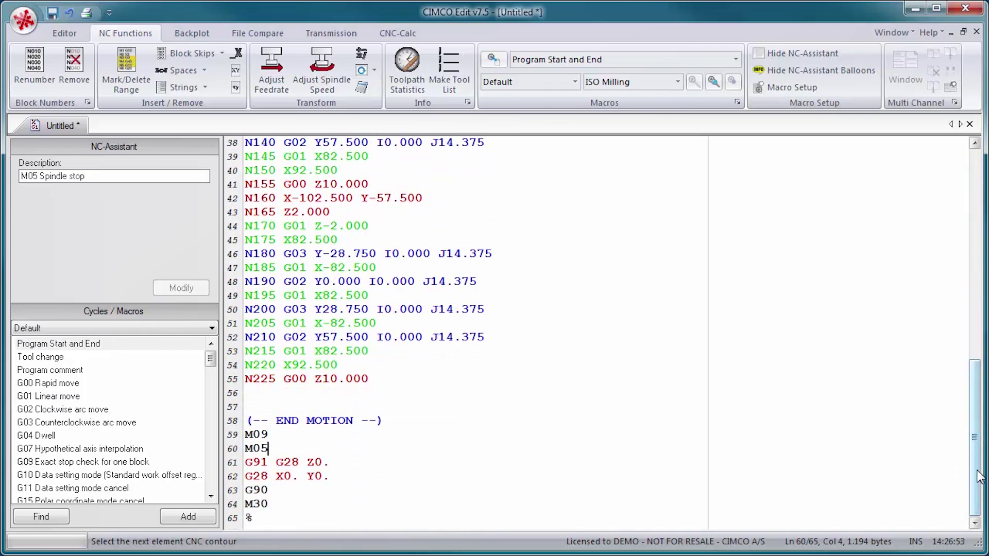
drag(975, 464, 975, 193)
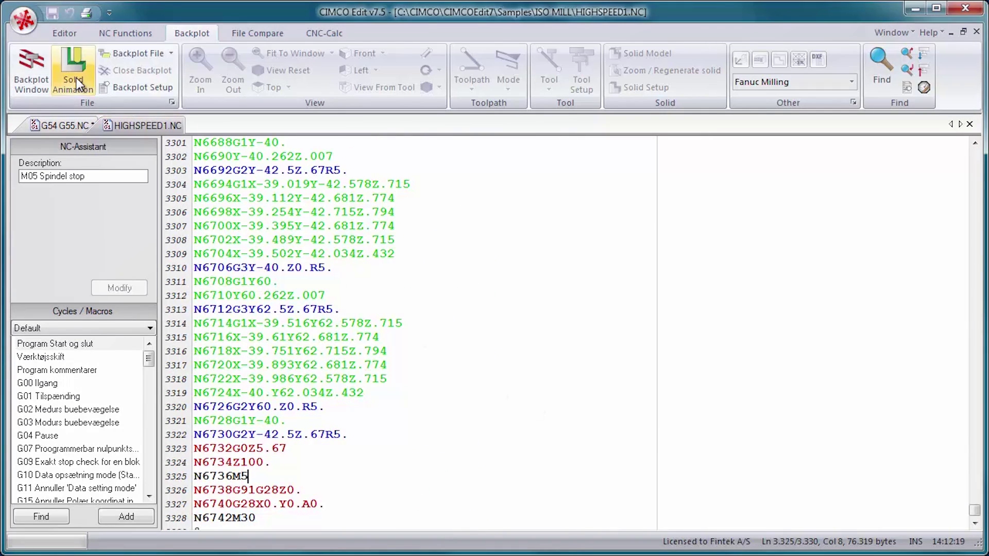
click(76, 77)
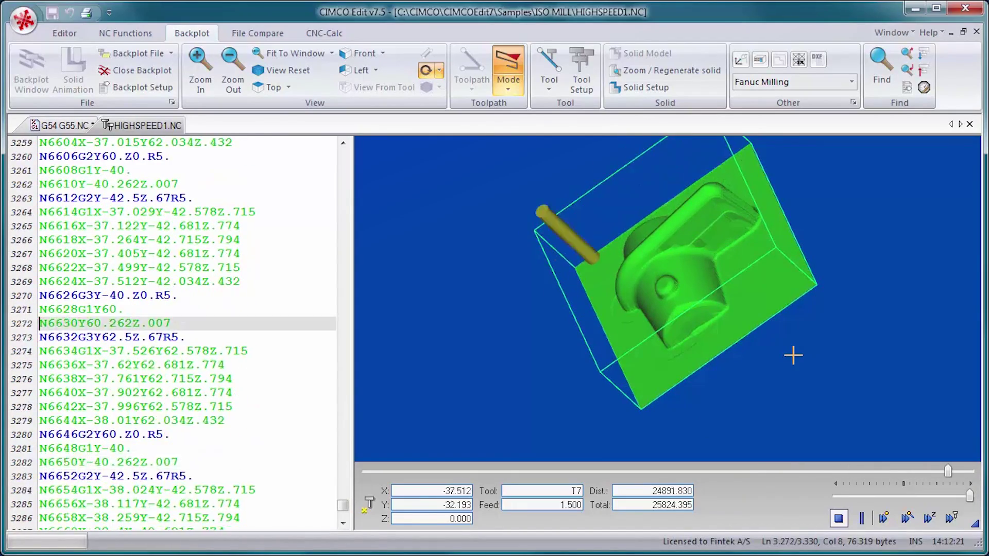
Switch to the G54 G55.NC turning program.
click(136, 73)
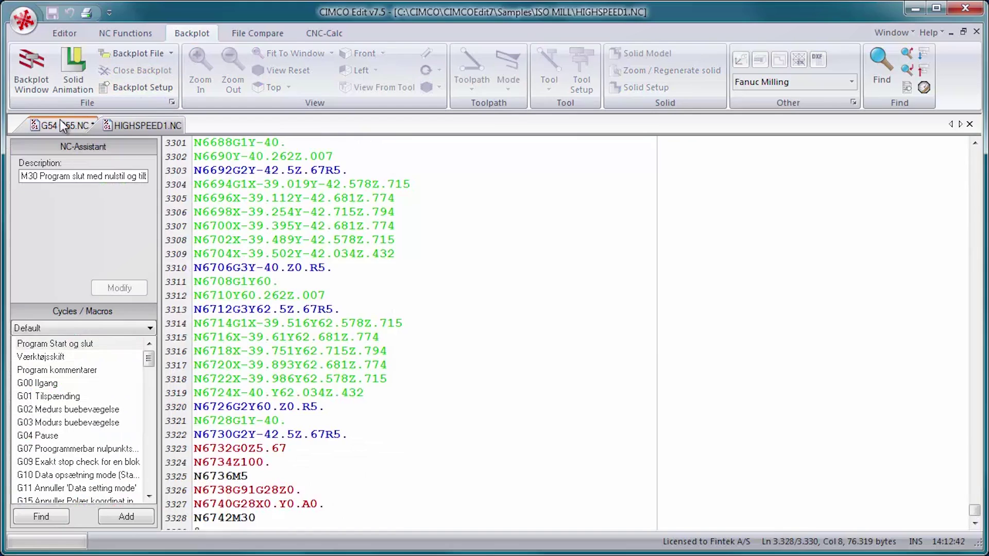
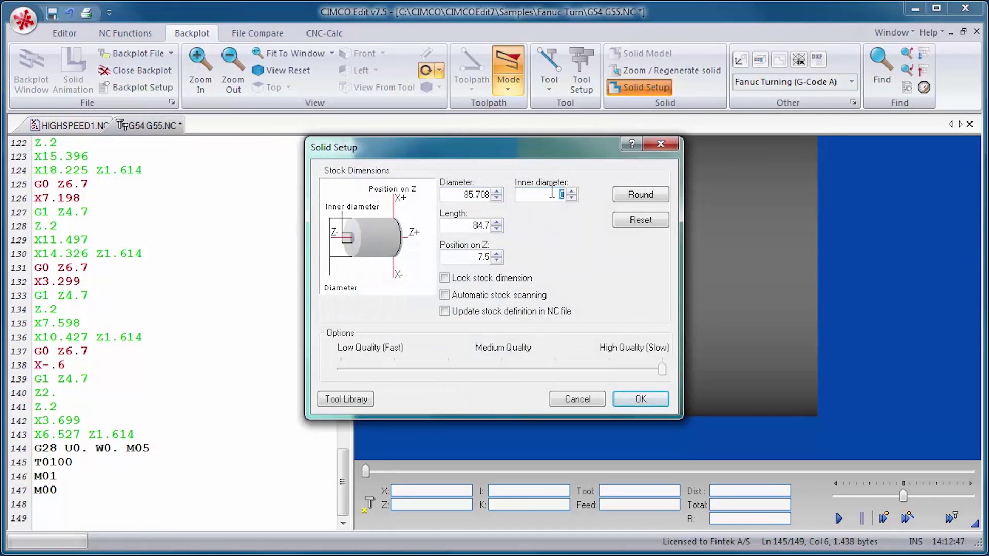
Confirm the stock dimensions, play the solid simulation at adjusted speed, and tilt to 3D perspective.
click(641, 399)
click(676, 450)
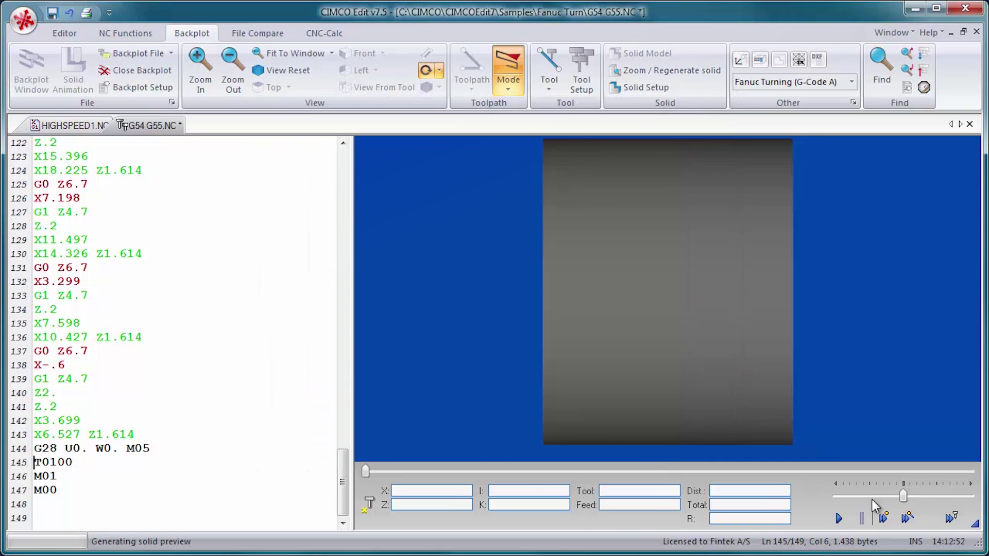
click(837, 519)
drag(915, 371, 915, 415)
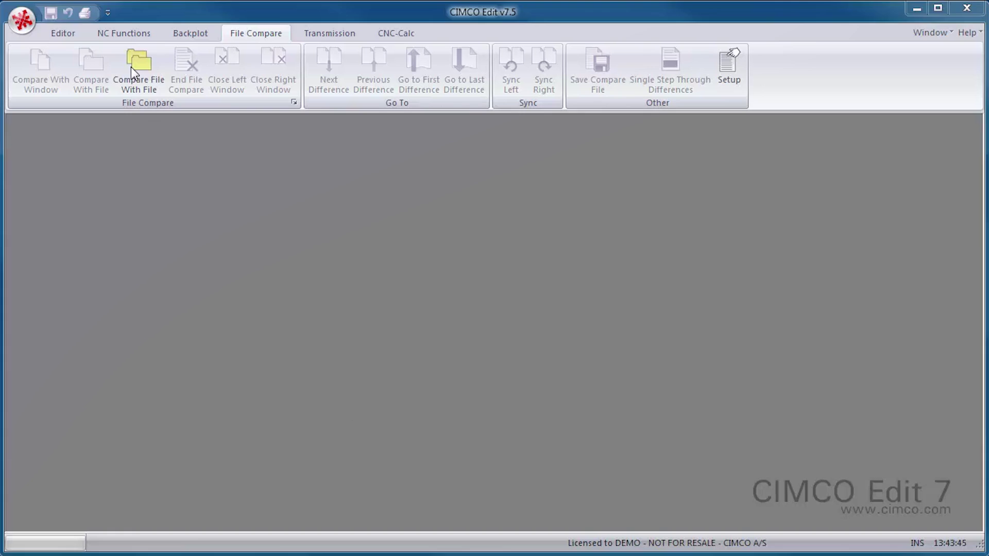
Compare 00100.NC against Backup\00100_1.NC side by side.
click(130, 67)
scroll(607, 292, down, 3)
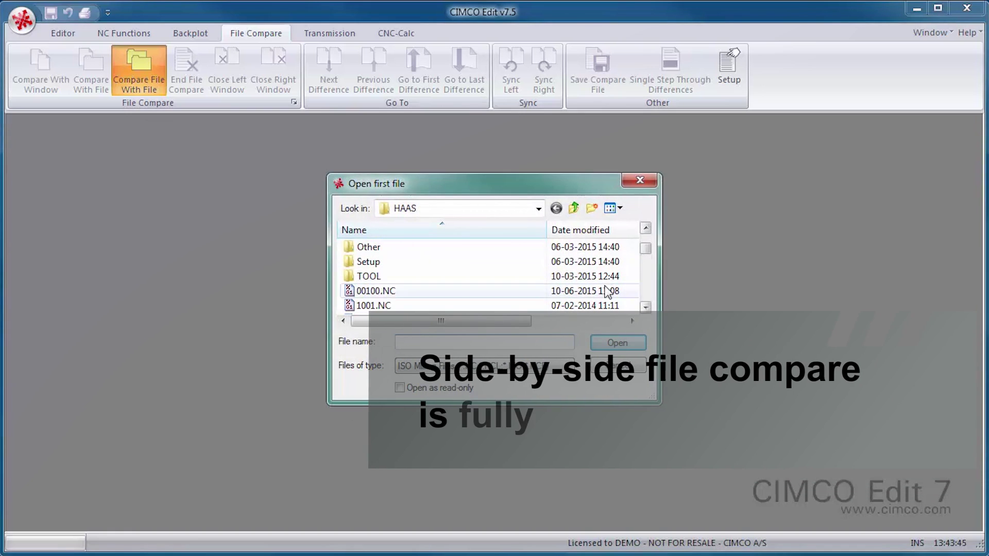
double_click(451, 291)
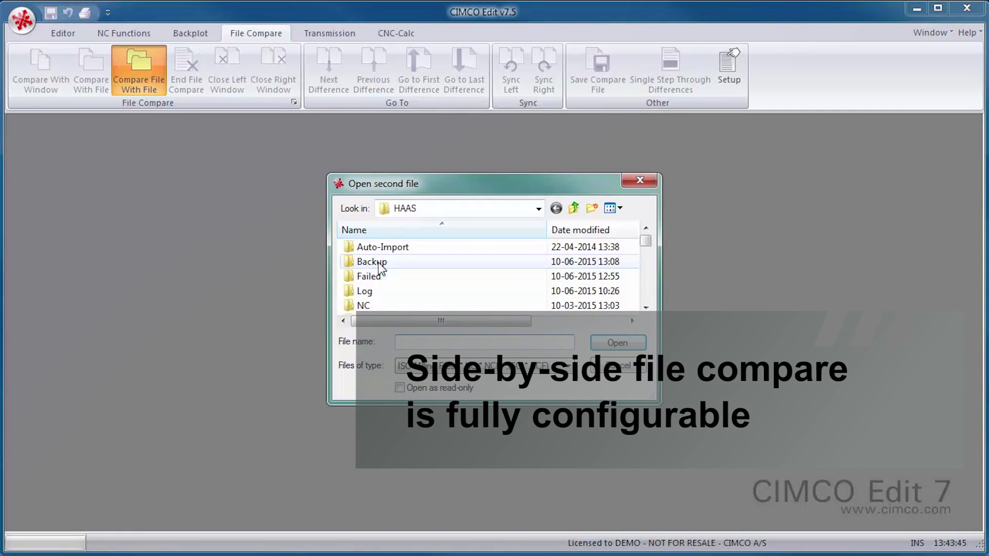
double_click(372, 261)
double_click(378, 248)
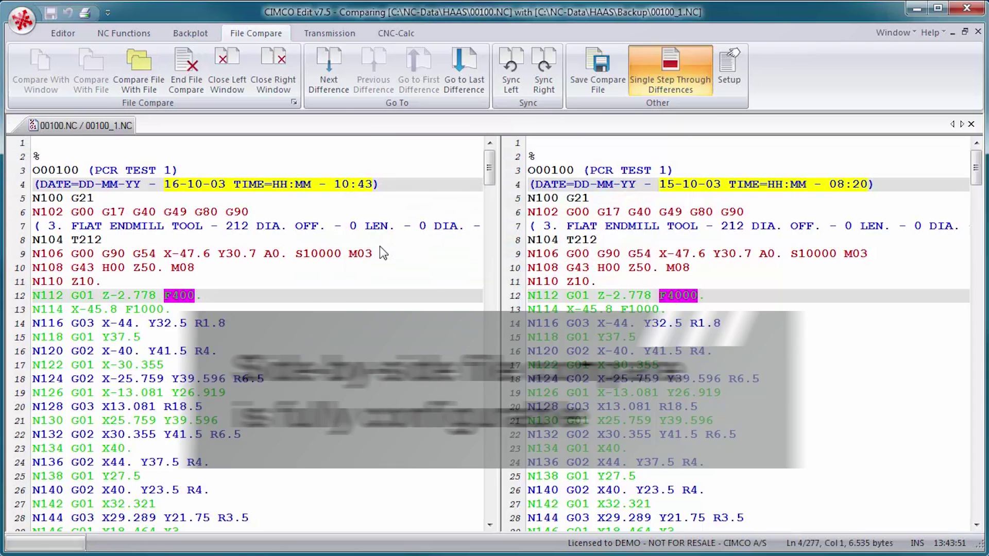
Step through each difference, including line 62, to the last one at line 109.
click(331, 71)
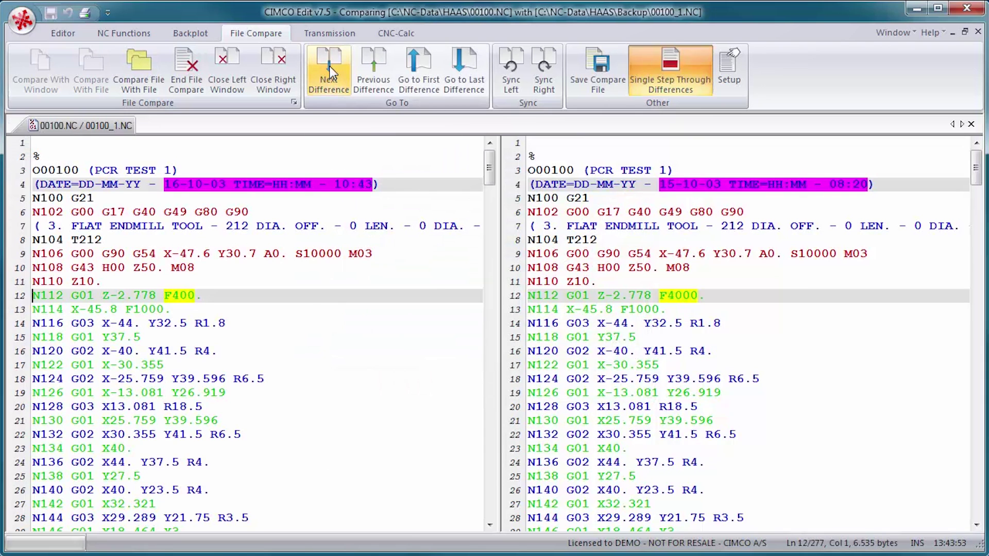
click(329, 72)
click(329, 71)
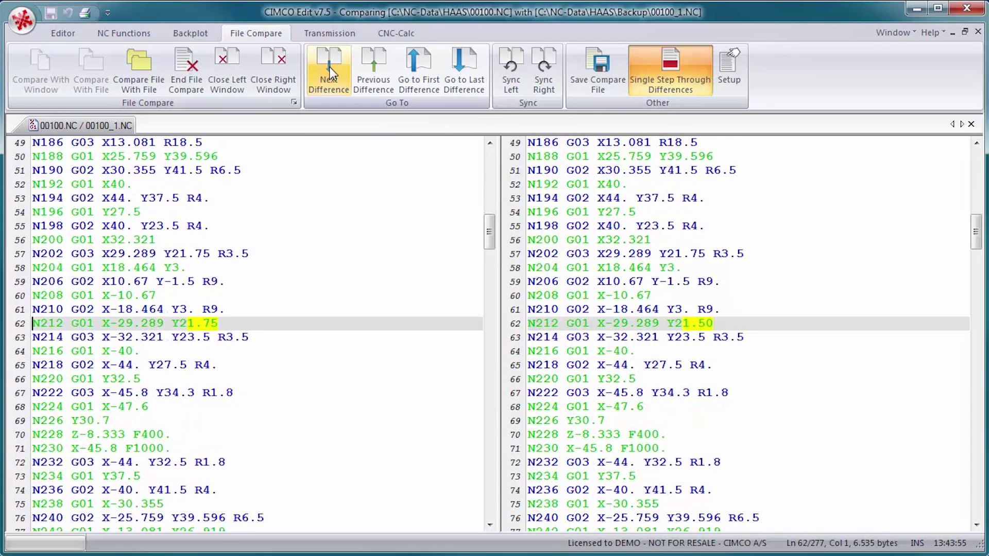
click(329, 71)
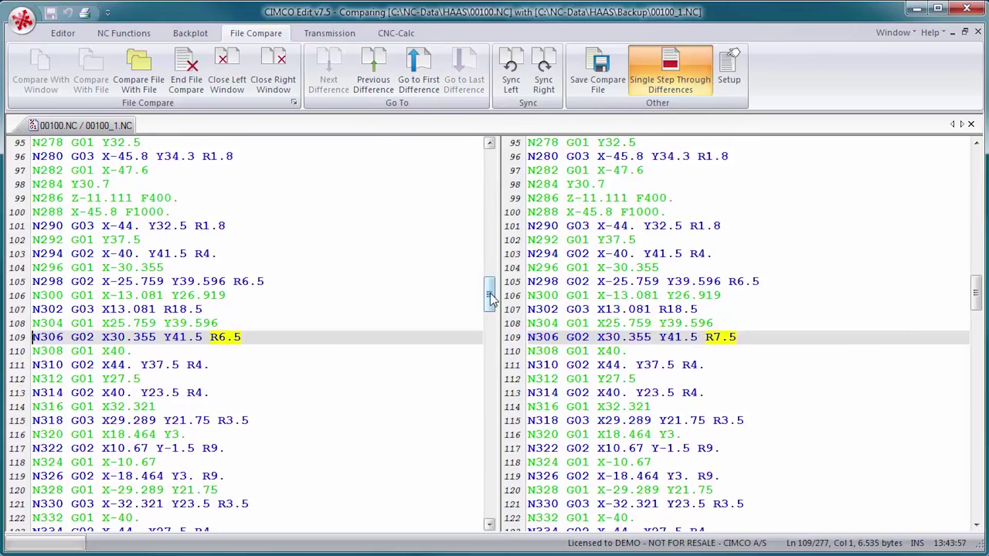
drag(489, 305, 489, 165)
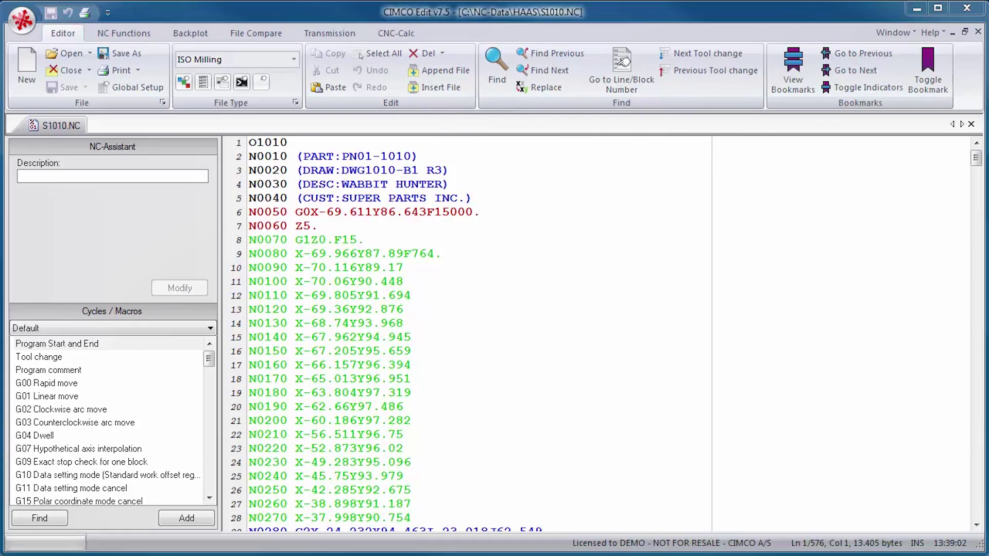
Transmit S1010.NC to Machine 1 and dismiss the Completed message.
click(329, 34)
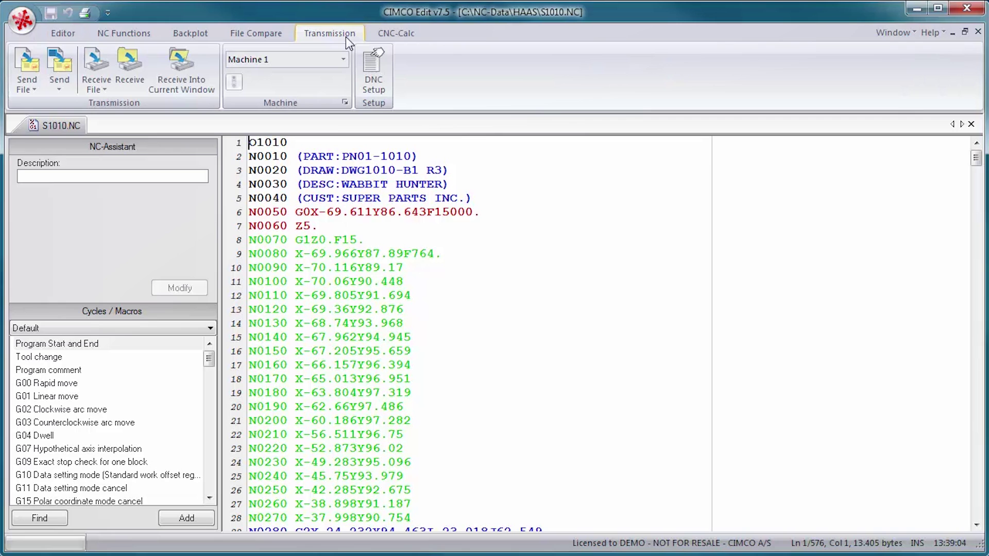
click(57, 60)
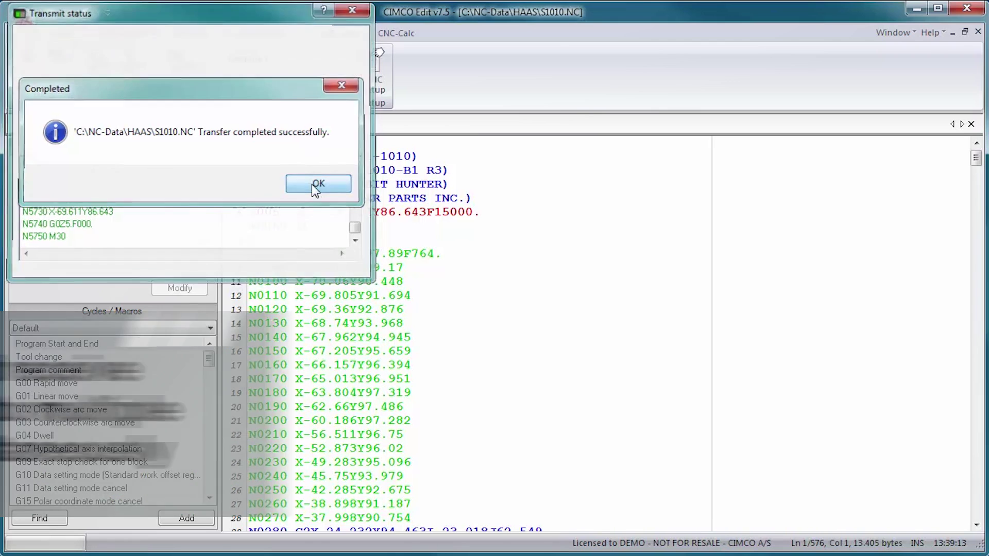
click(317, 185)
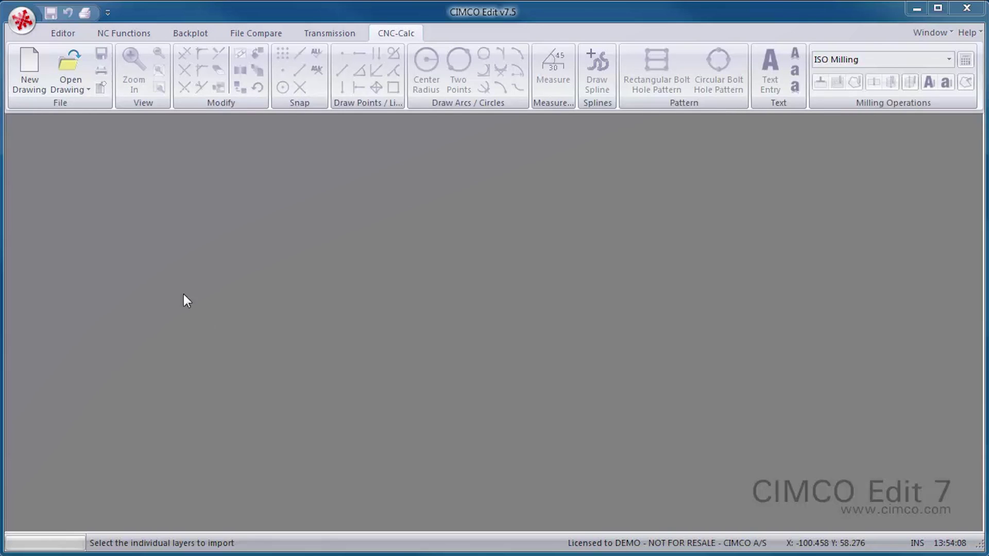
Load tutorial 1.cdd and create a face milling toolpath on its outer contour.
click(69, 68)
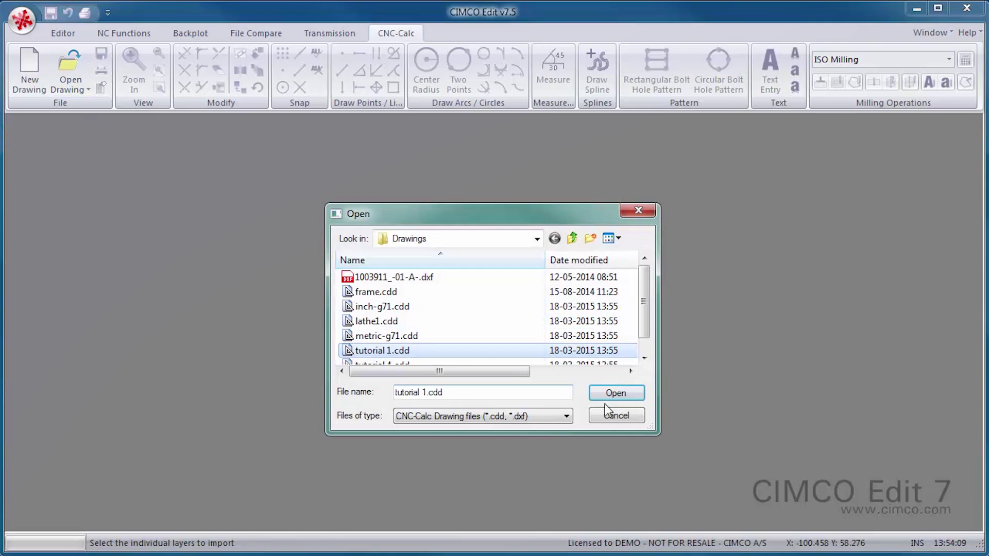
click(610, 393)
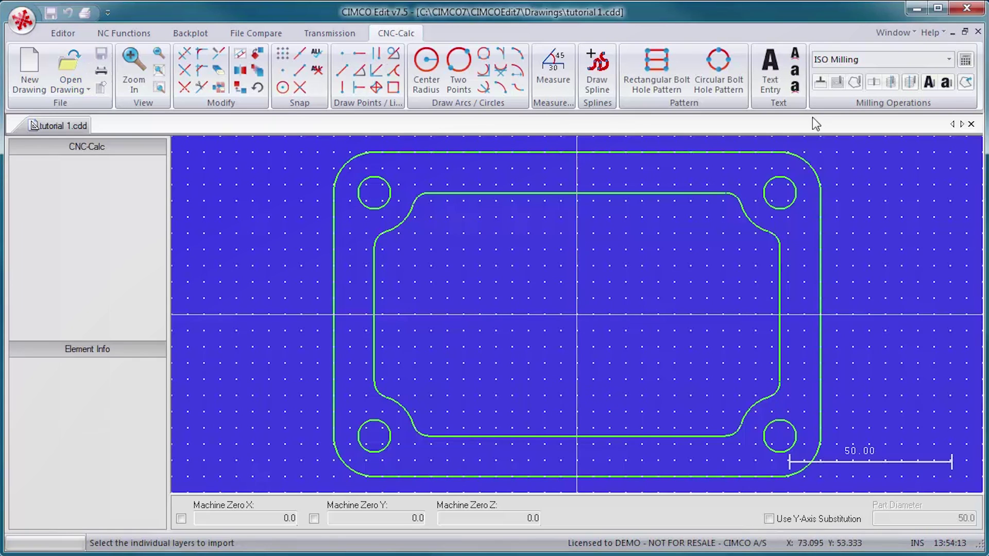
click(820, 83)
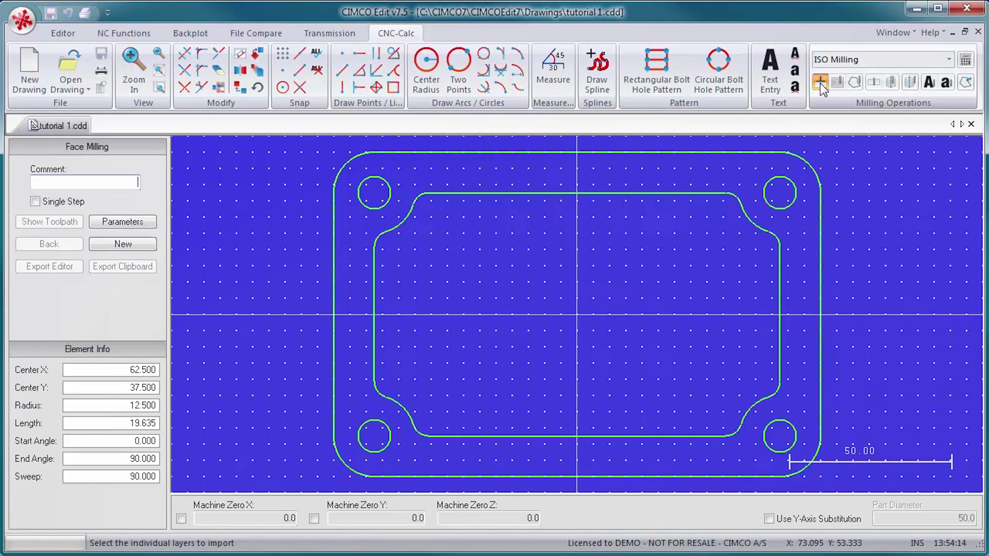
click(597, 292)
click(122, 222)
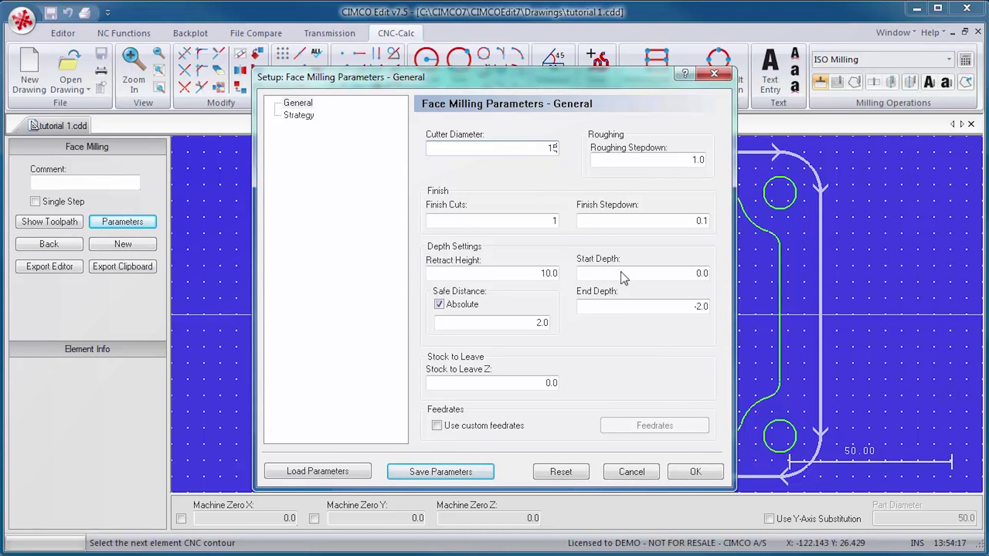
click(695, 472)
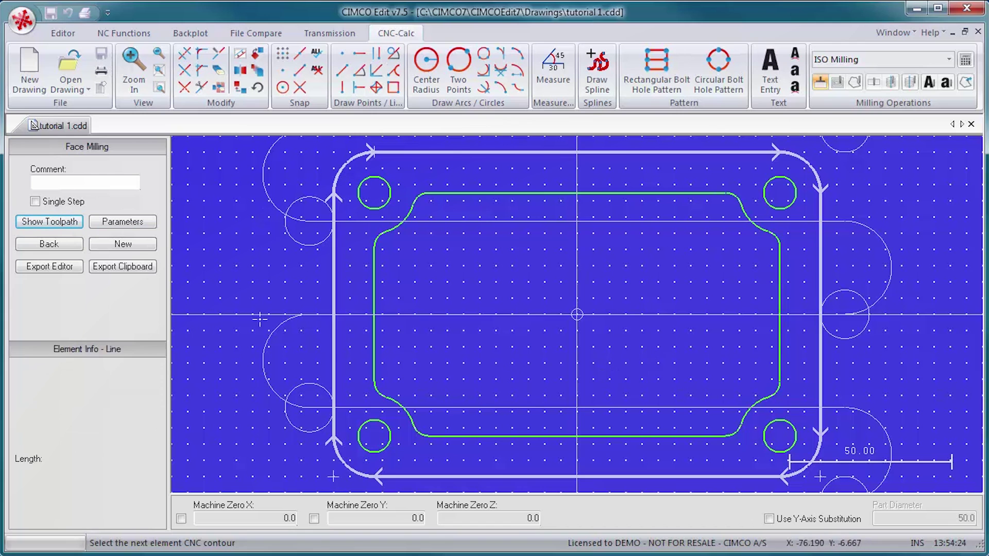
Export the face milling toolpath as G-code and show its 3D backplot beside the code.
click(373, 290)
scroll(373, 288, down, 3)
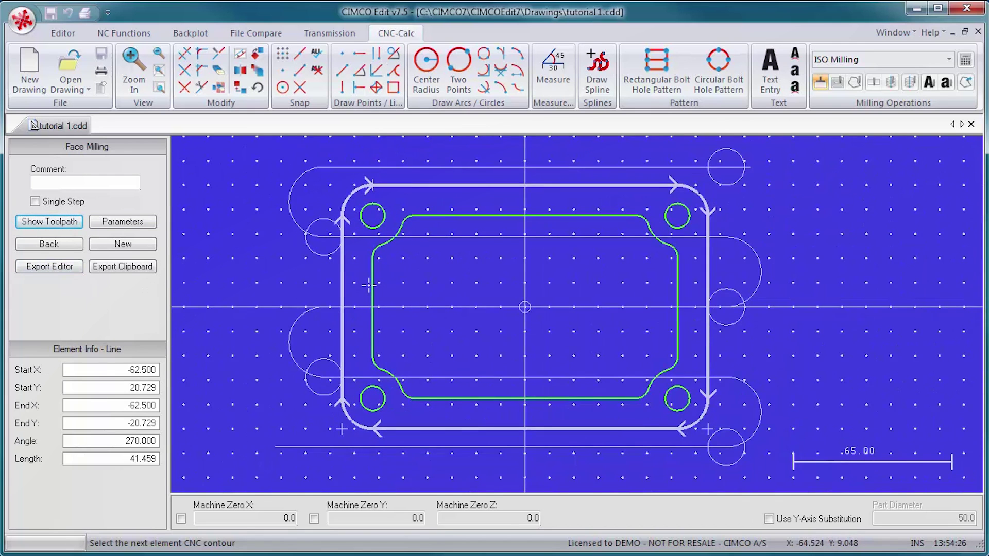
click(50, 266)
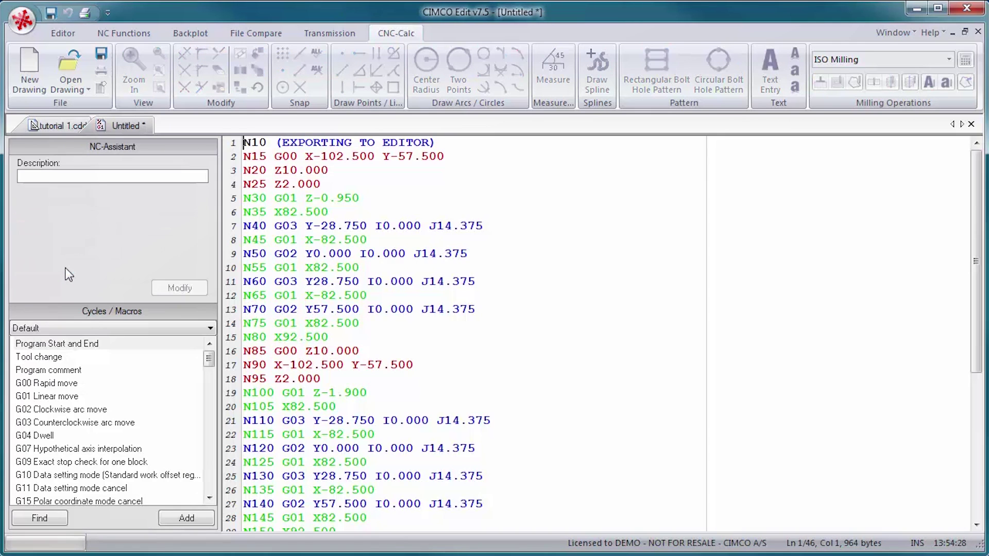
click(190, 34)
click(30, 71)
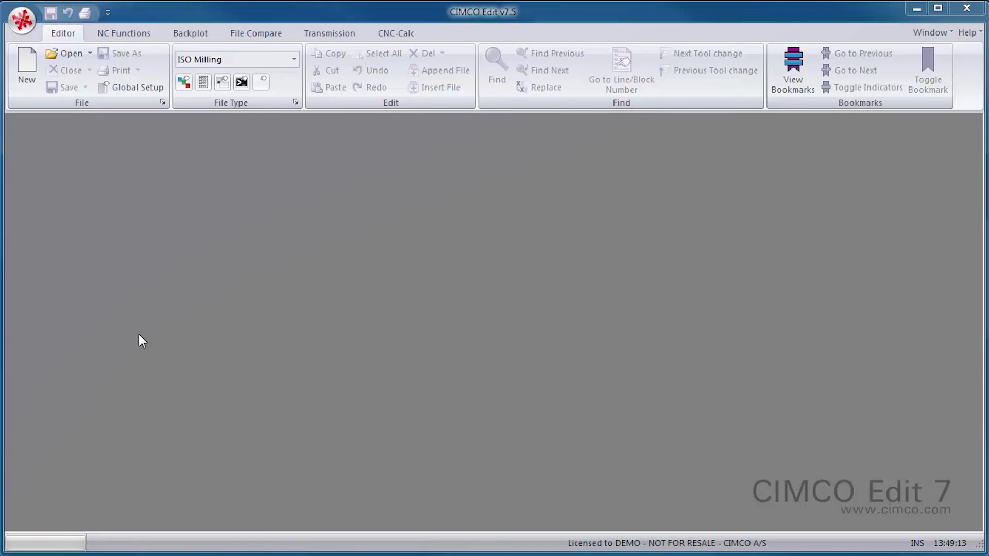
Open the Mazatrol file 640M.MZK with English as the display language.
click(69, 55)
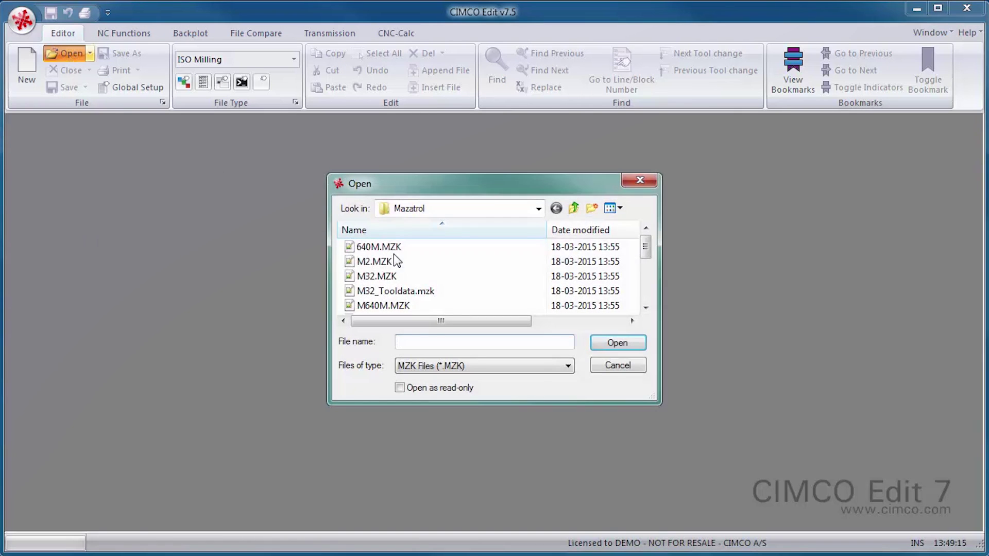
double_click(391, 247)
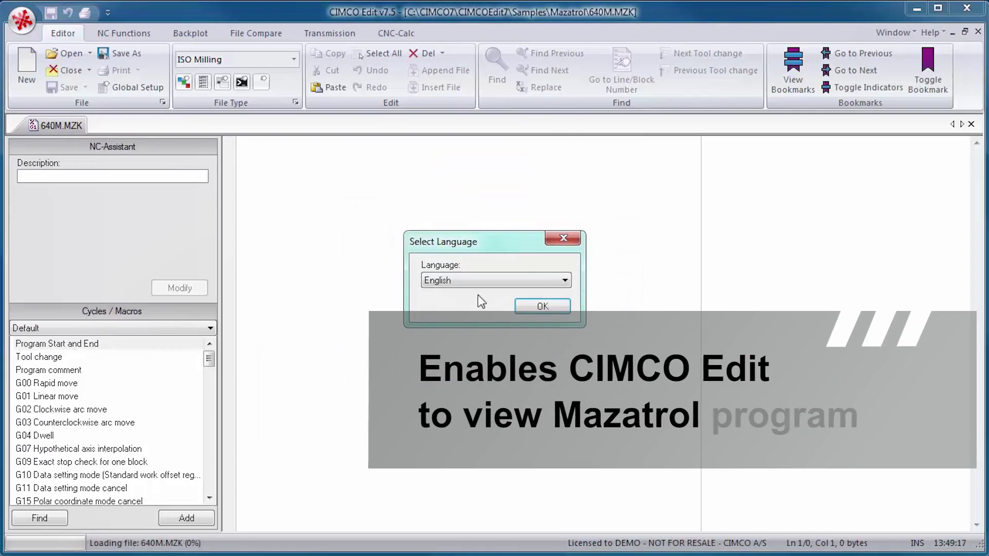
click(534, 309)
mouse_move(977, 194)
mouse_down()
mouse_move(962, 376)
mouse_move(971, 201)
mouse_up()
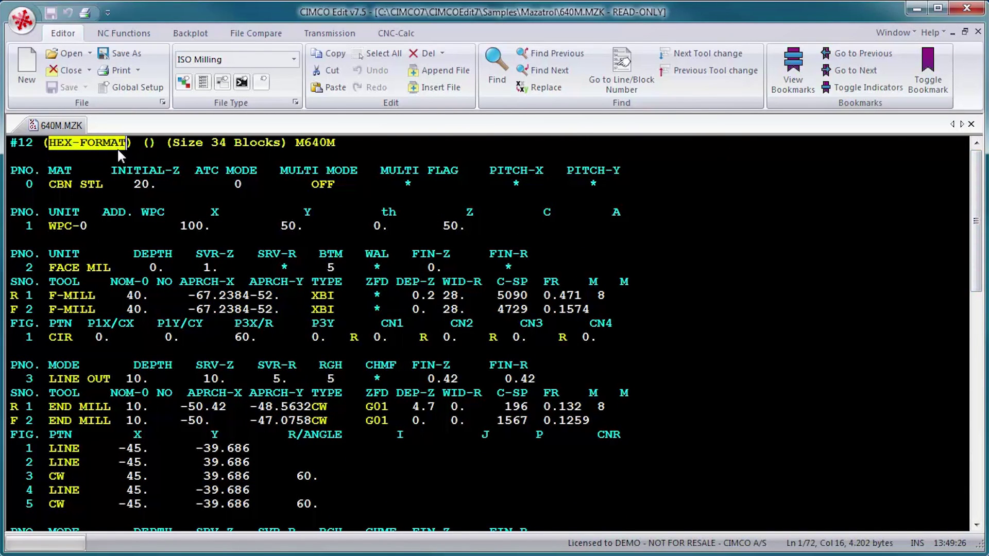
click(16, 155)
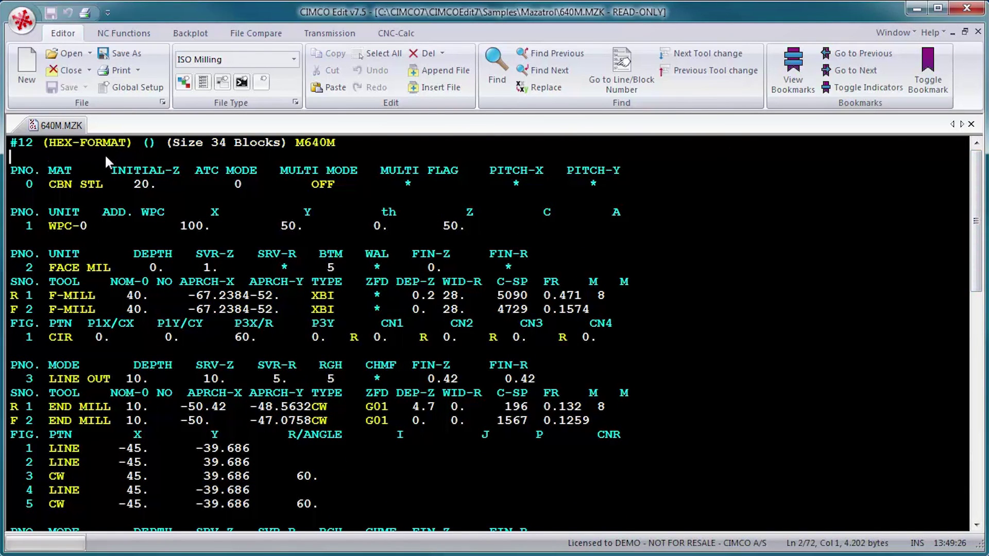
Open DEMO-DAYS.PBF in English, listing all file types to find it.
click(71, 54)
click(483, 365)
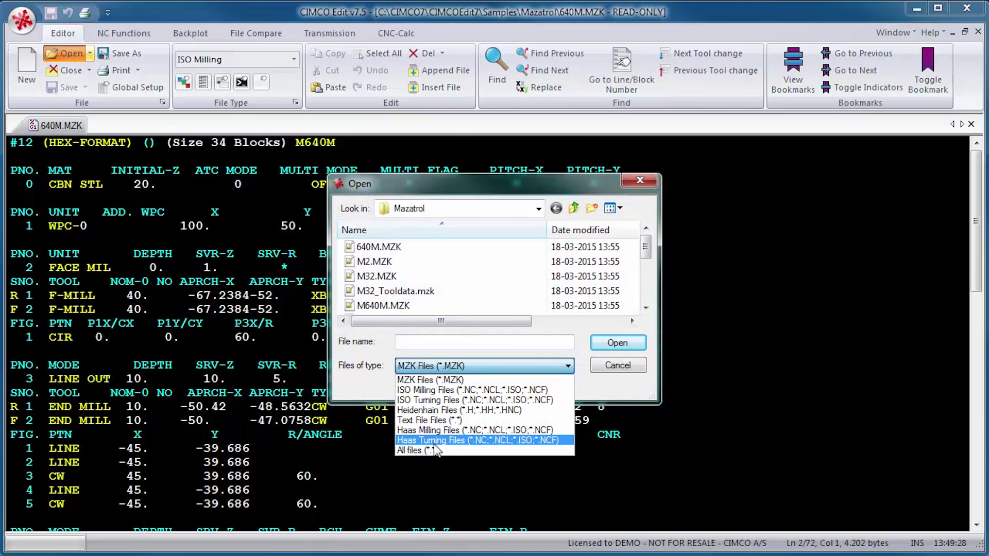
click(432, 453)
double_click(383, 261)
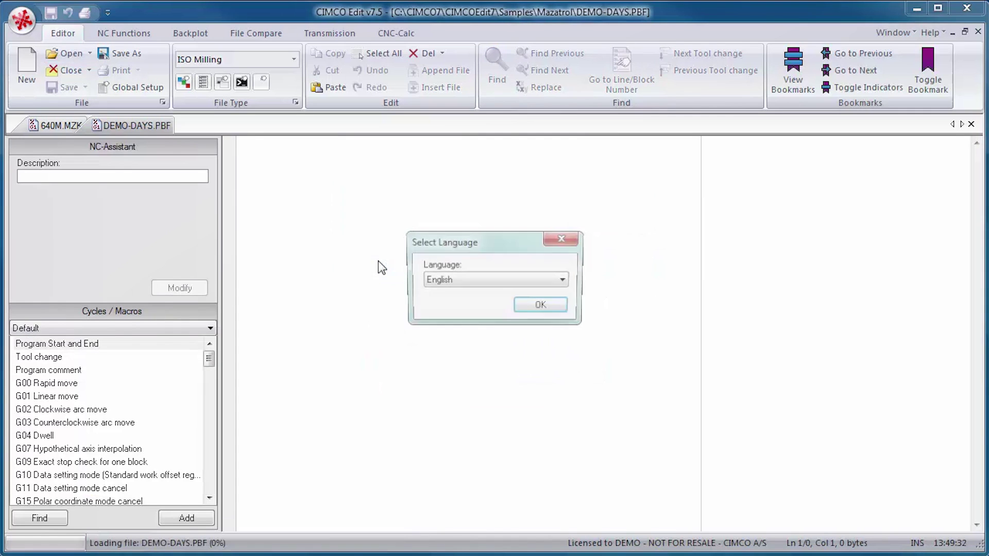
click(541, 307)
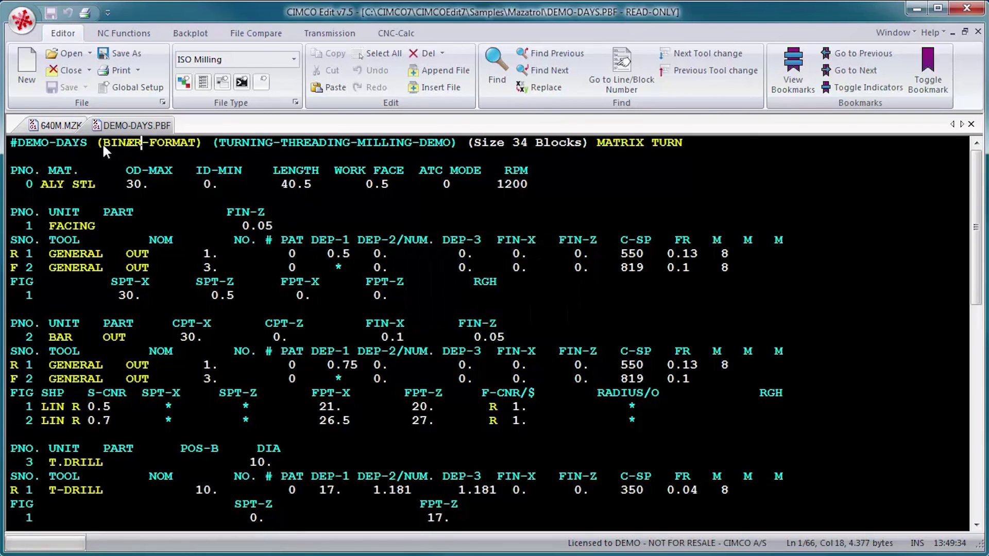
drag(102, 144, 192, 145)
key(Down)
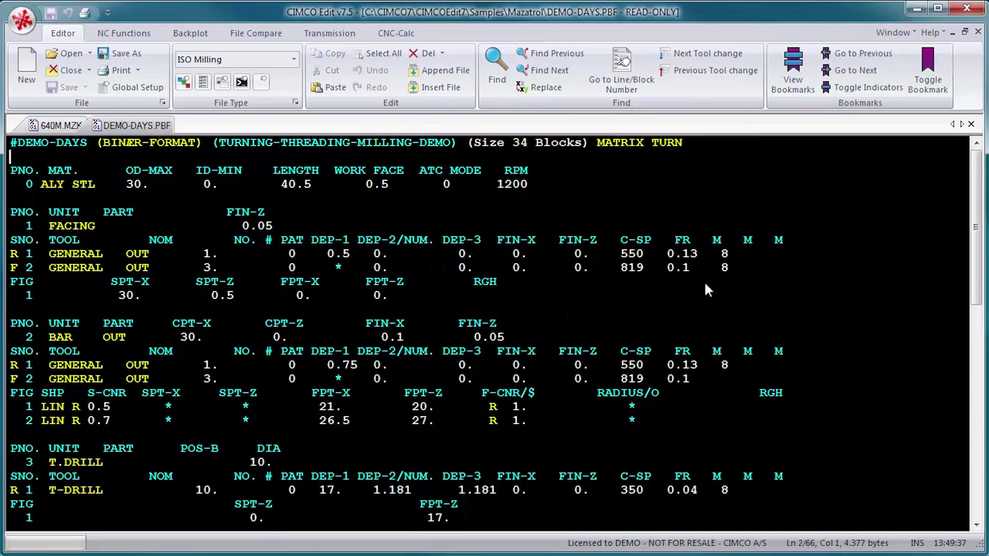
drag(975, 301, 978, 225)
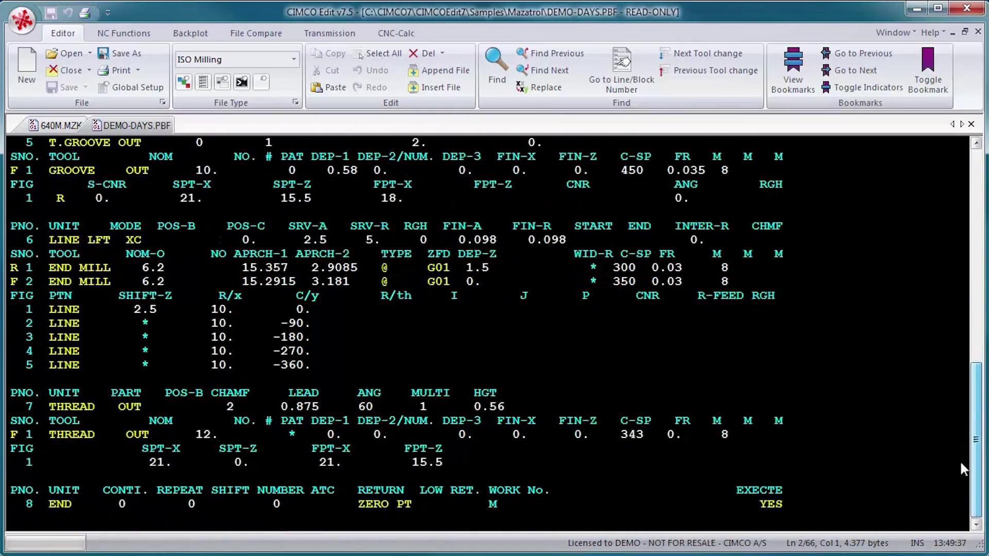